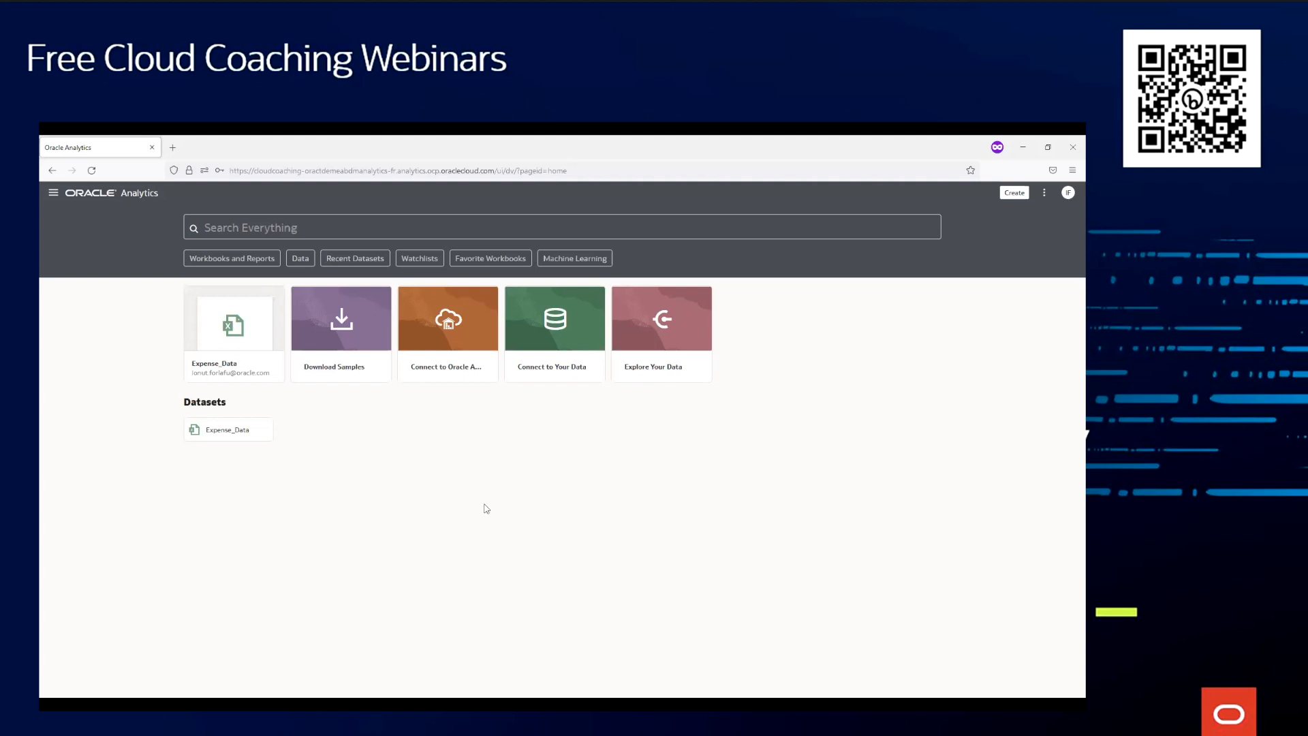
Step: Search for "expenses amount" on the home page and visualize data using that term
click(278, 226)
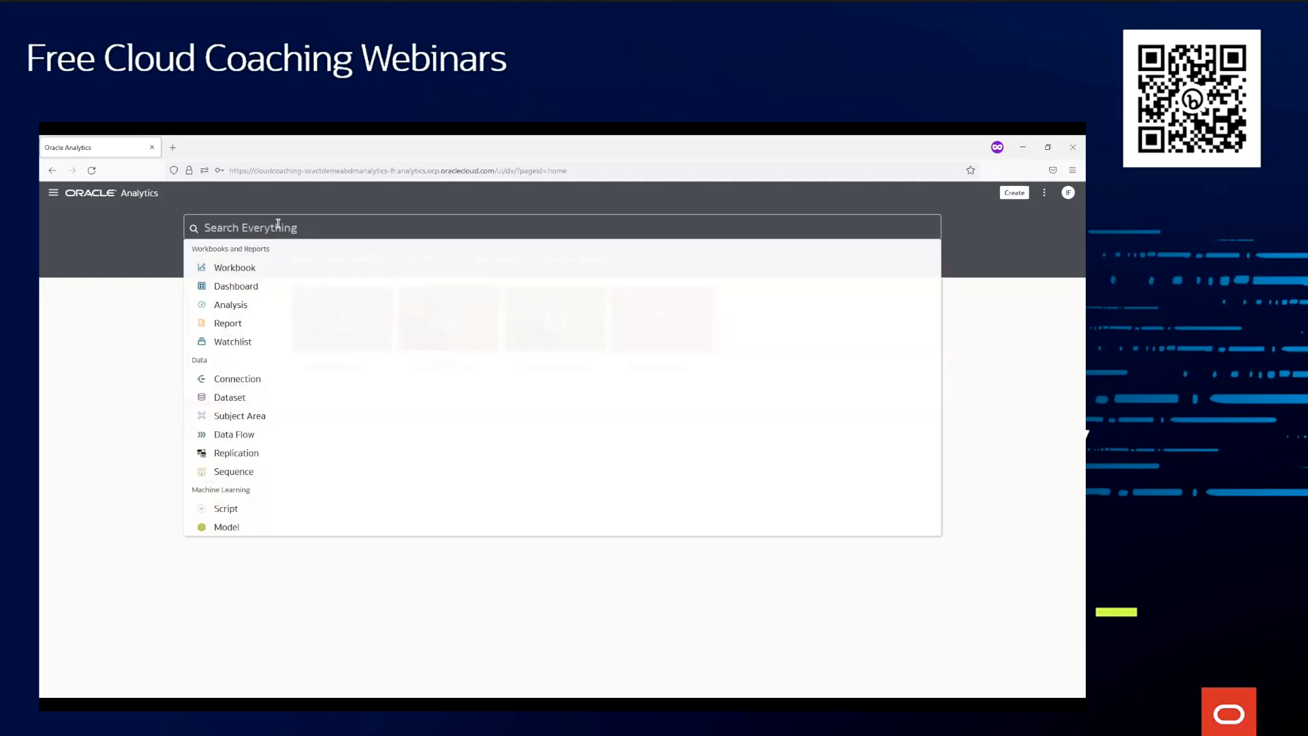
text(exp)
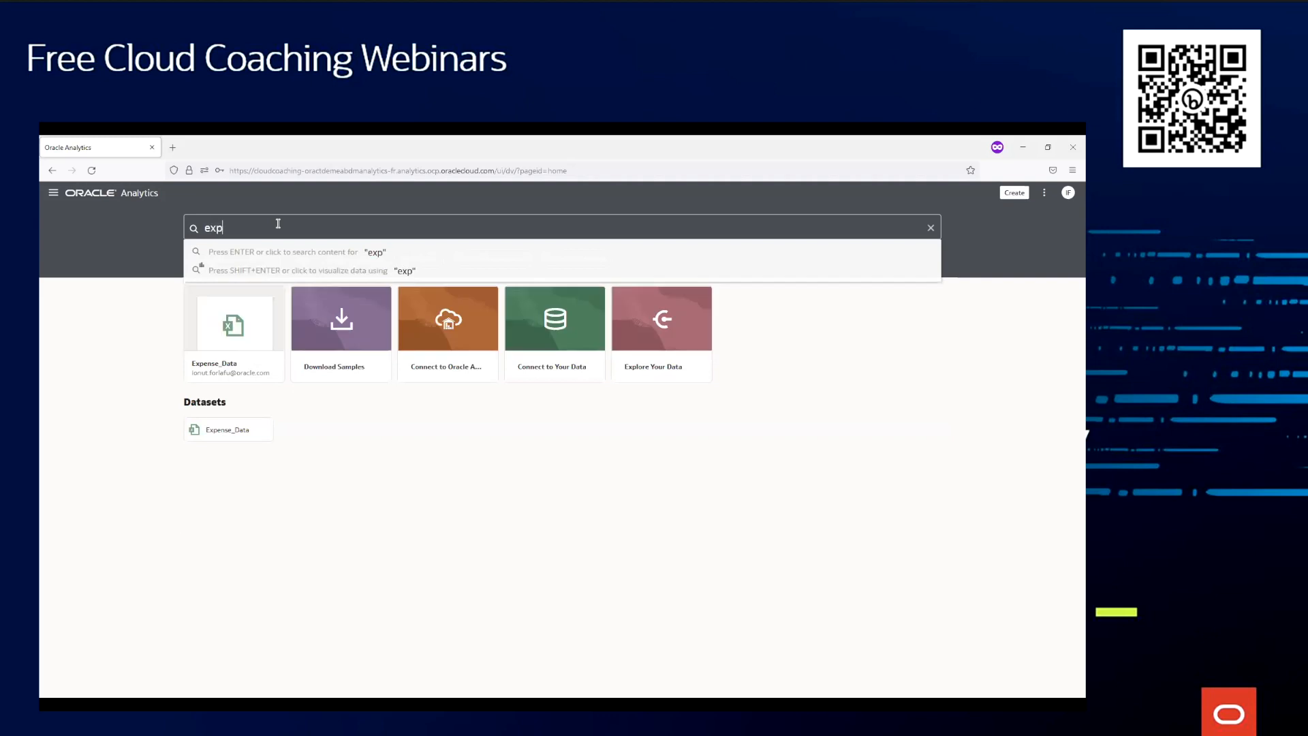
text(enses)
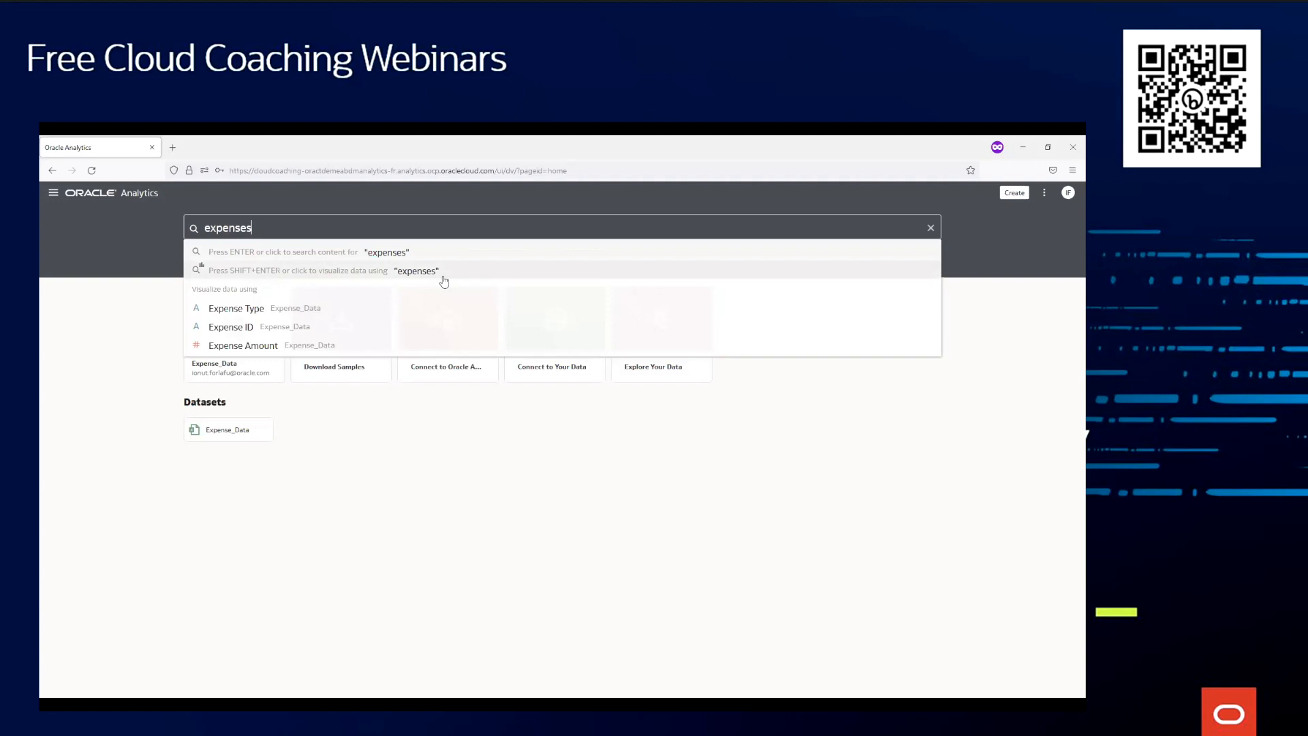
text(am)
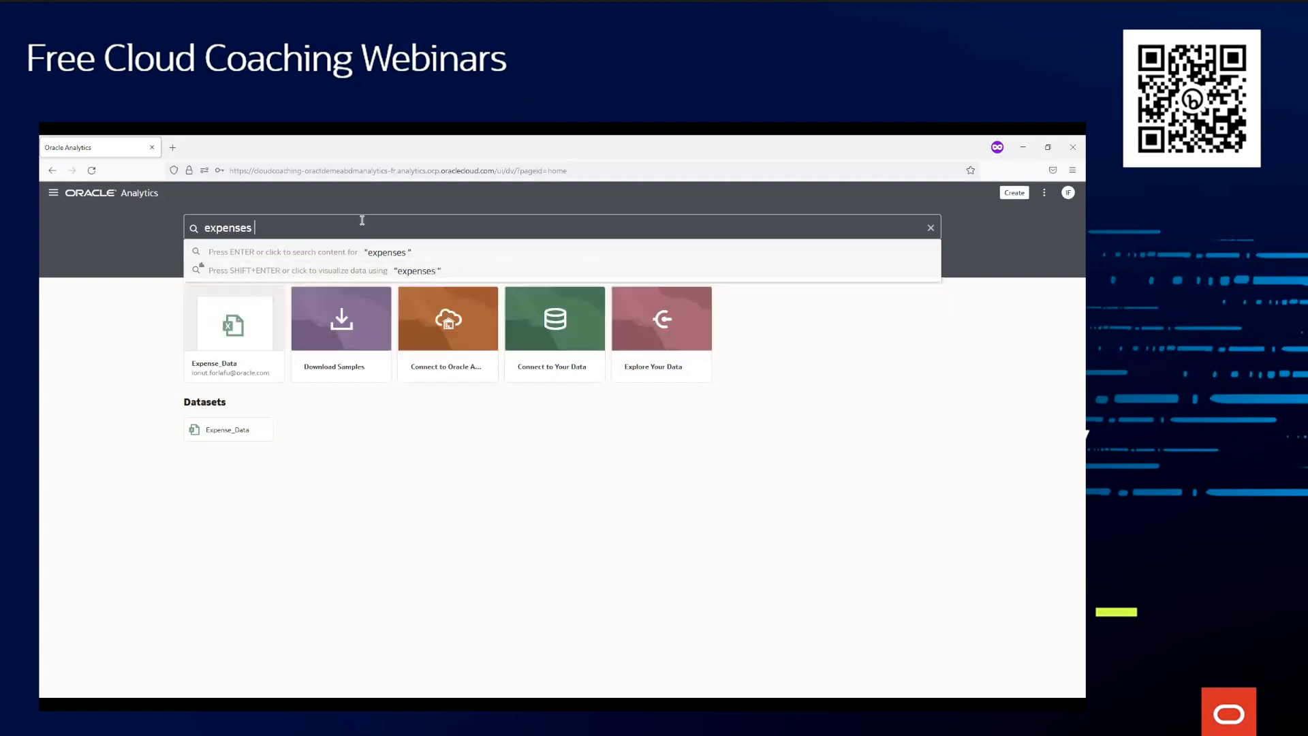
text(ount)
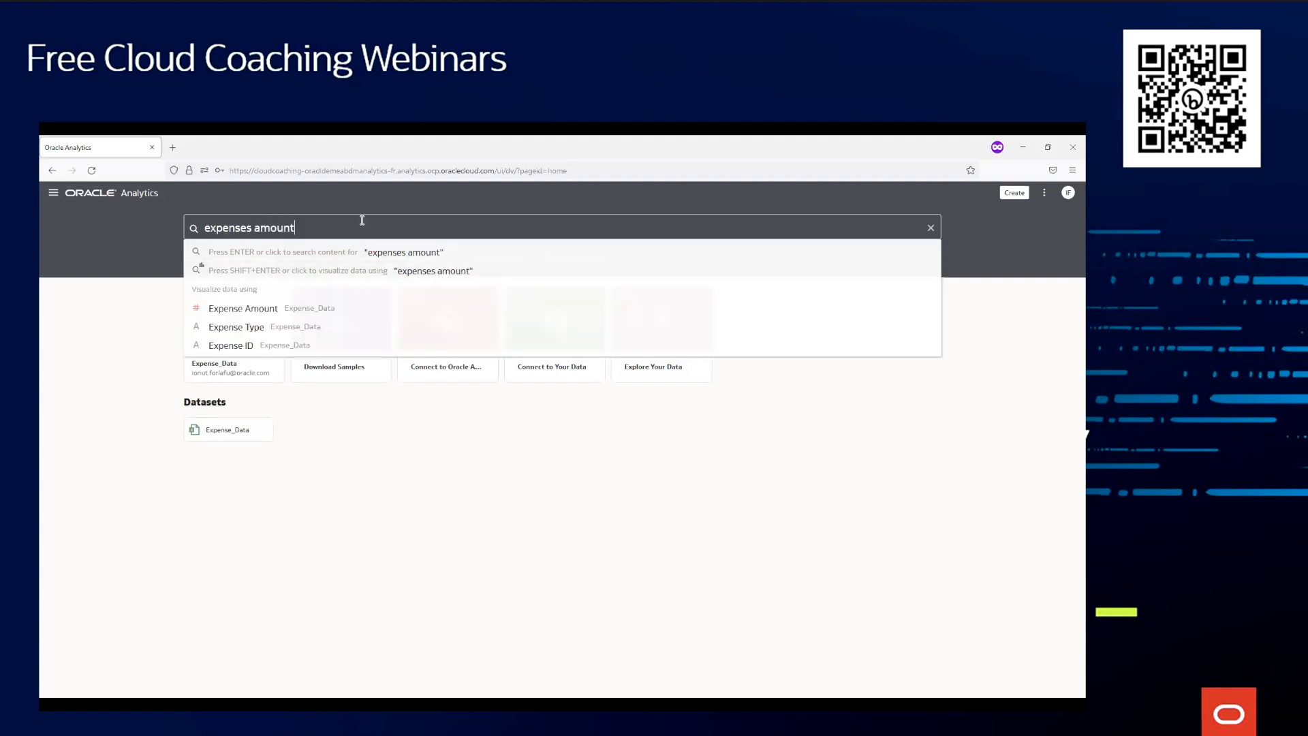
key(shift+Return)
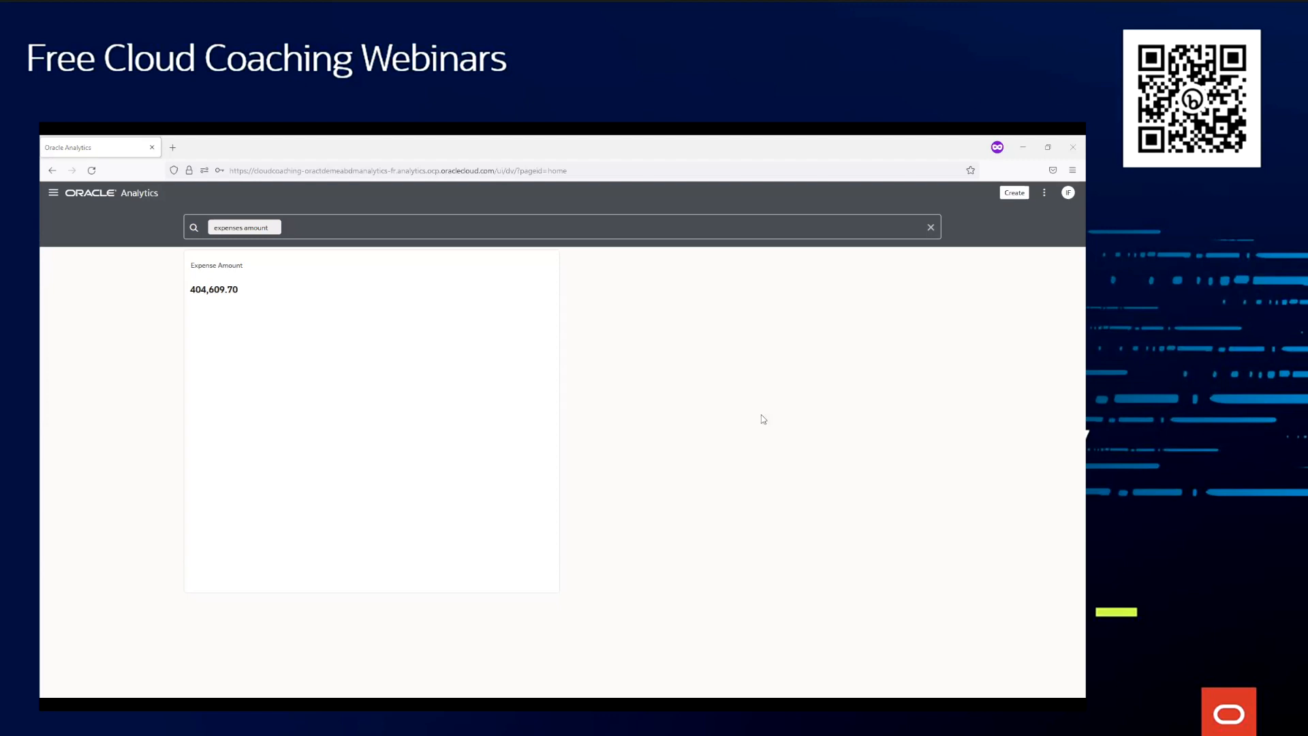
Step: Extend the search with "by destination country" to break the expense amount down by country
click(311, 224)
text(by destinat)
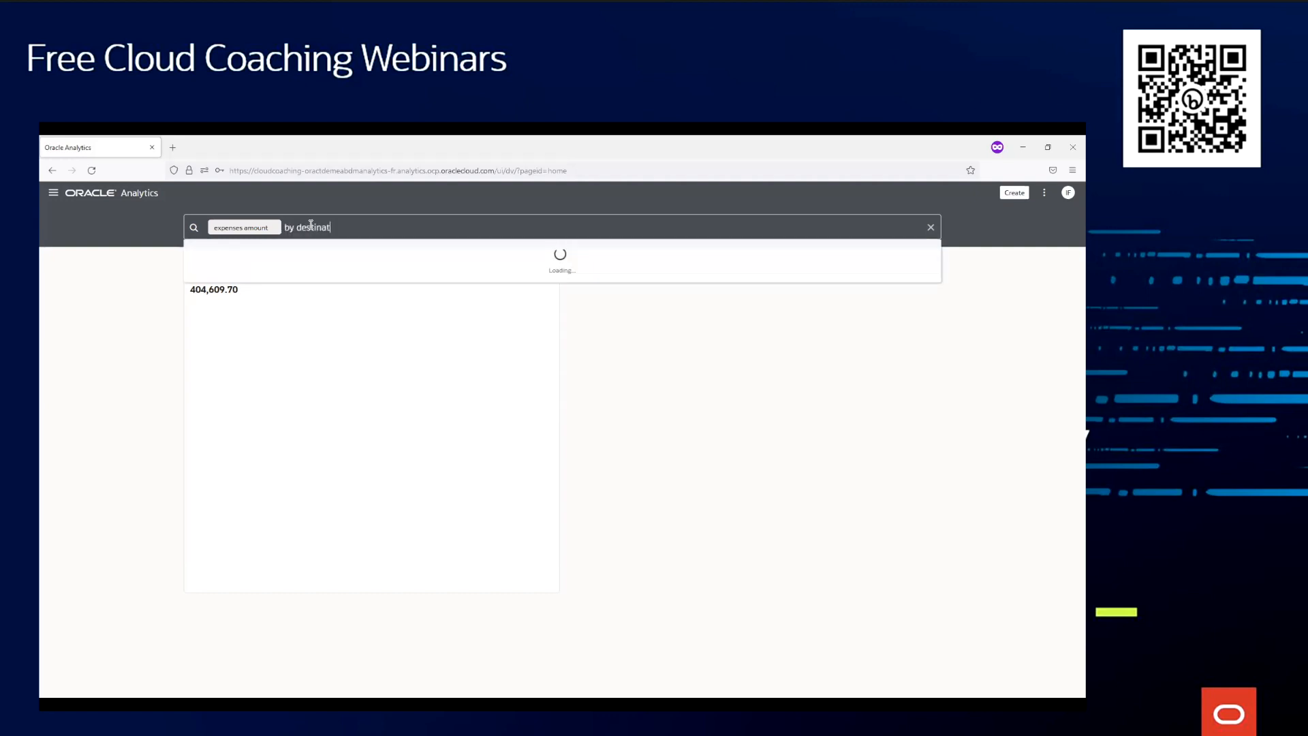
text(ion country)
key(Return)
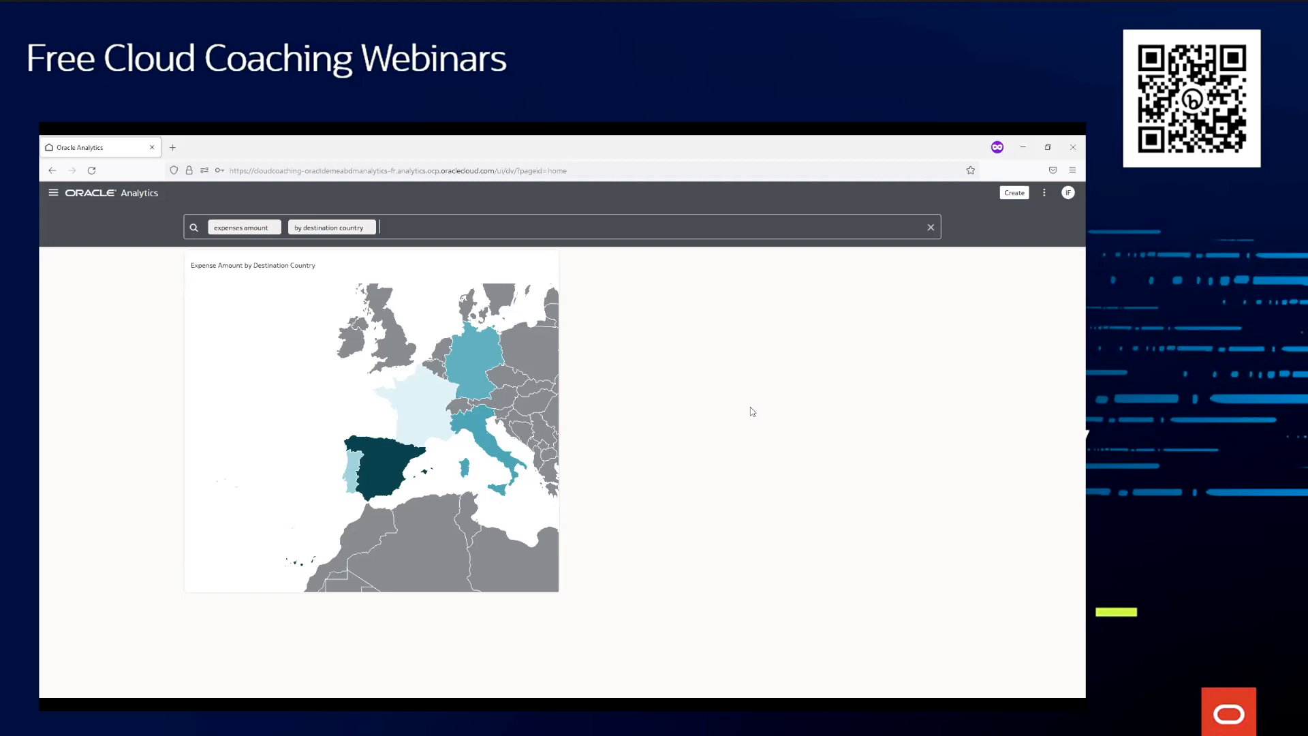
Step: Add "and expense type" to the search to include expense type in the generated visualizations
text(and)
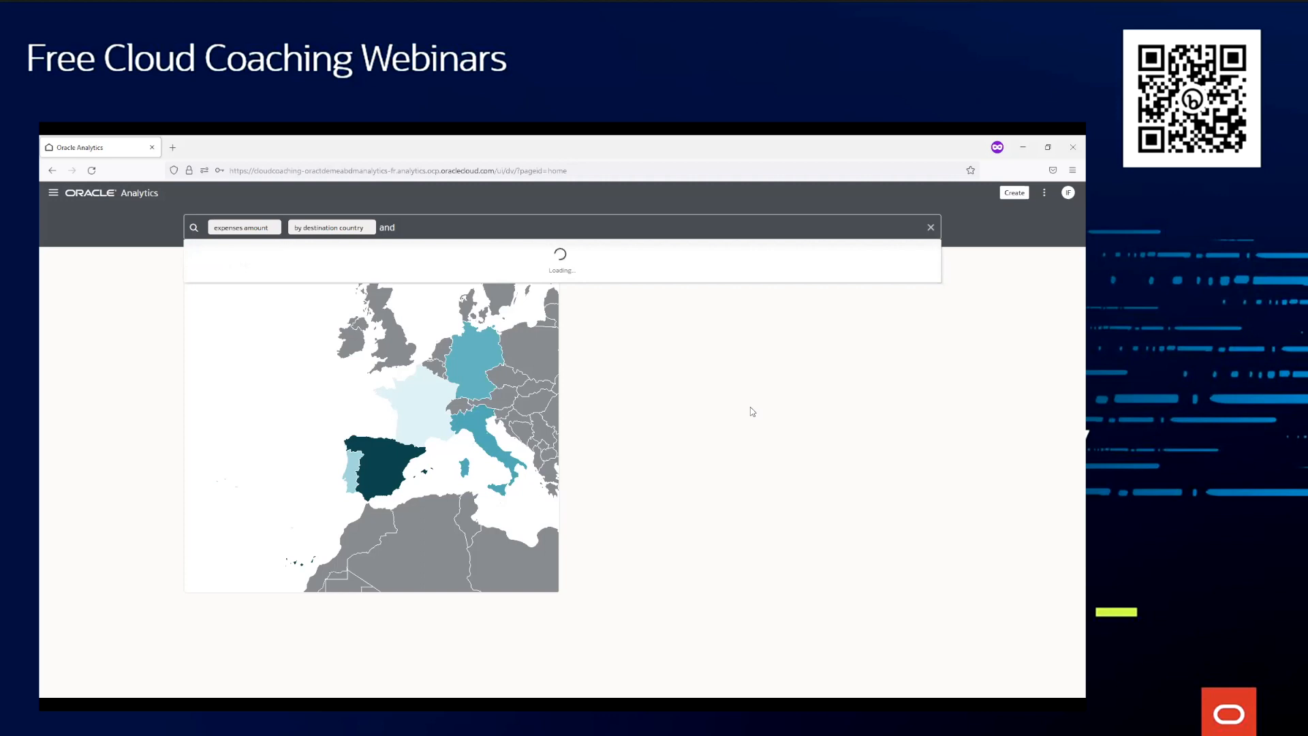
text( expense type)
key(Return)
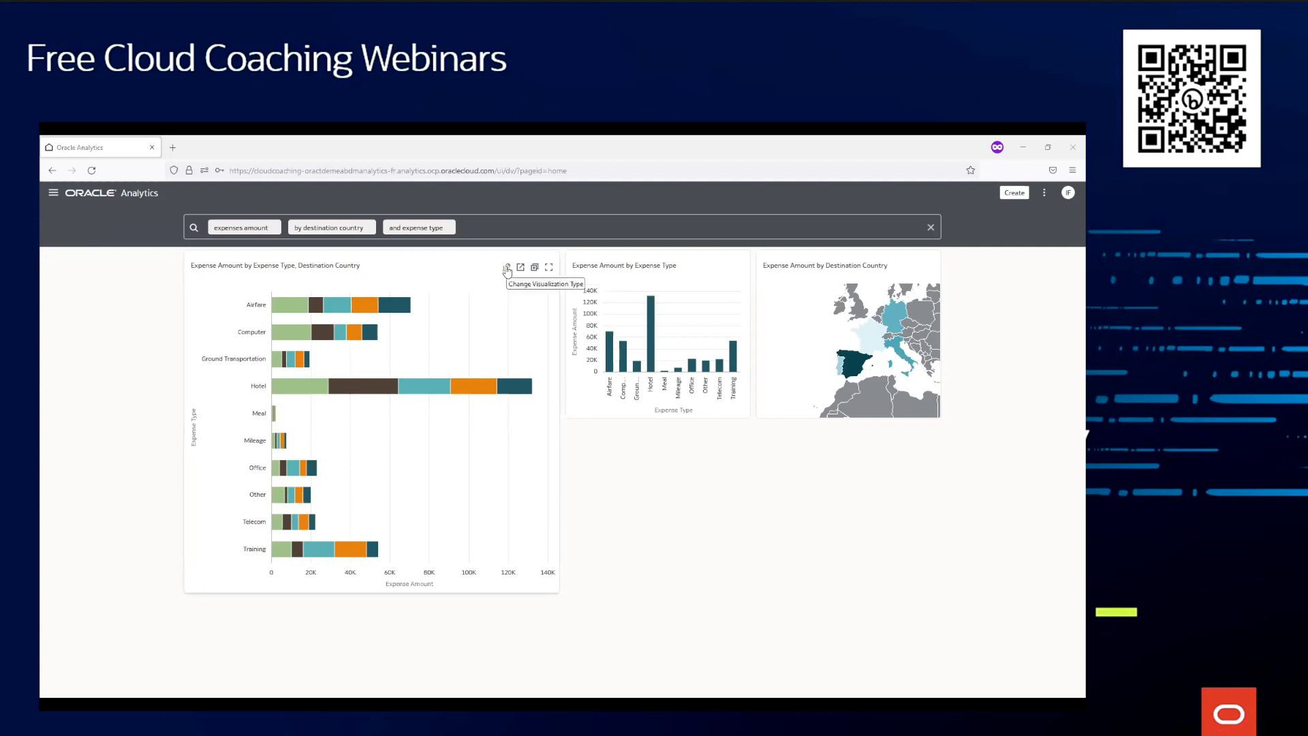
Step: Change the Expense Amount by Expense Type, Destination Country chart to a Language Narrative and open it in a new workbook
click(507, 270)
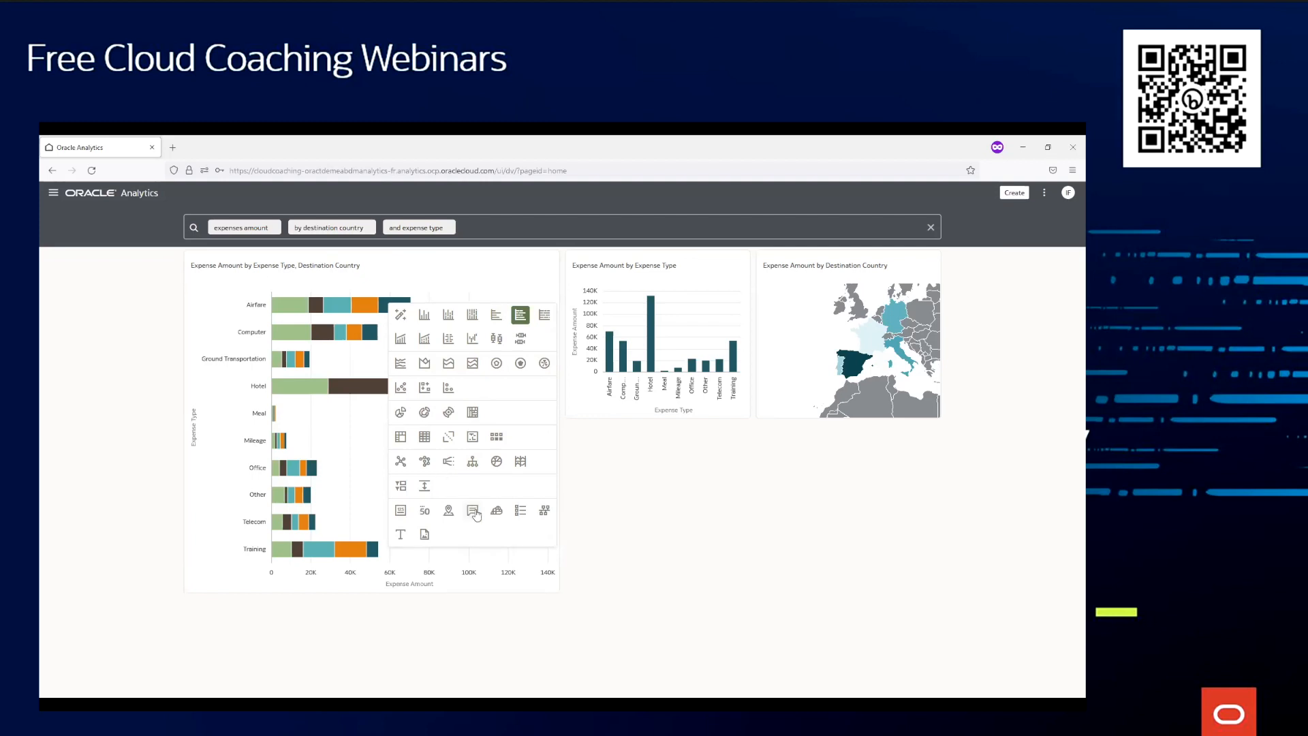
click(476, 515)
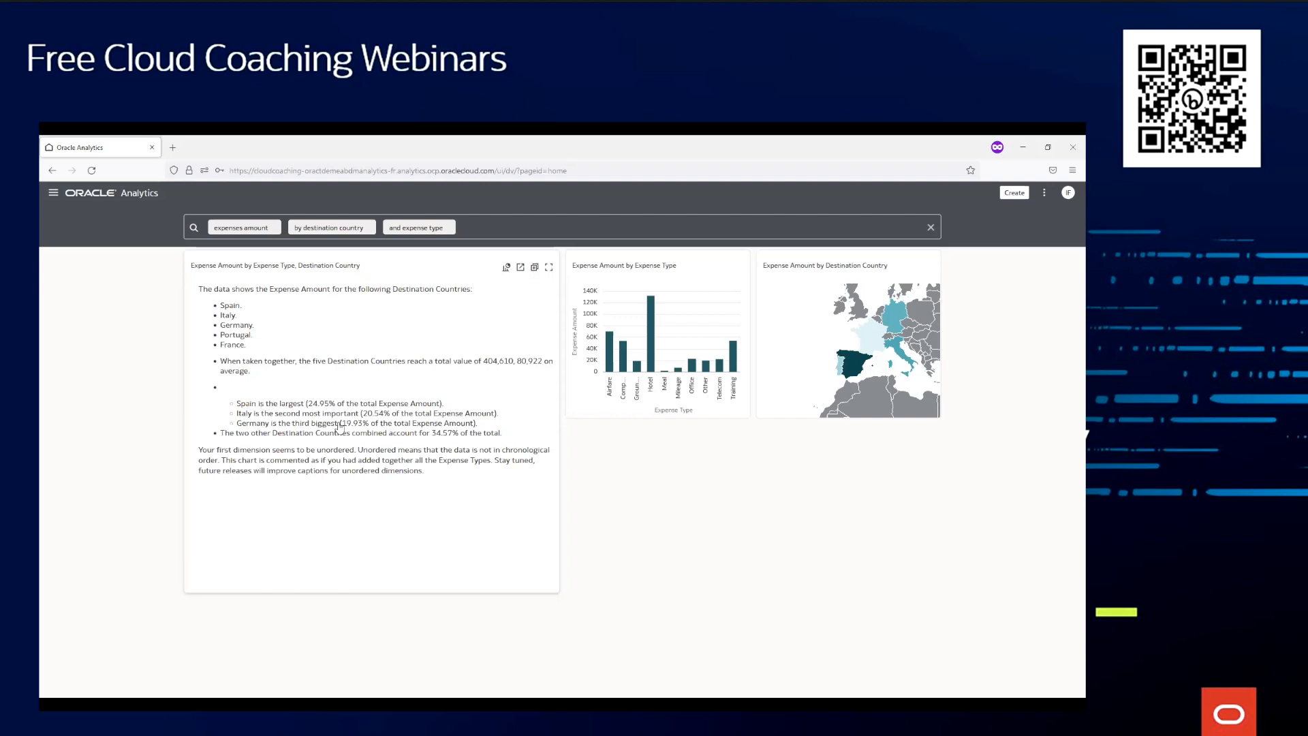
click(521, 269)
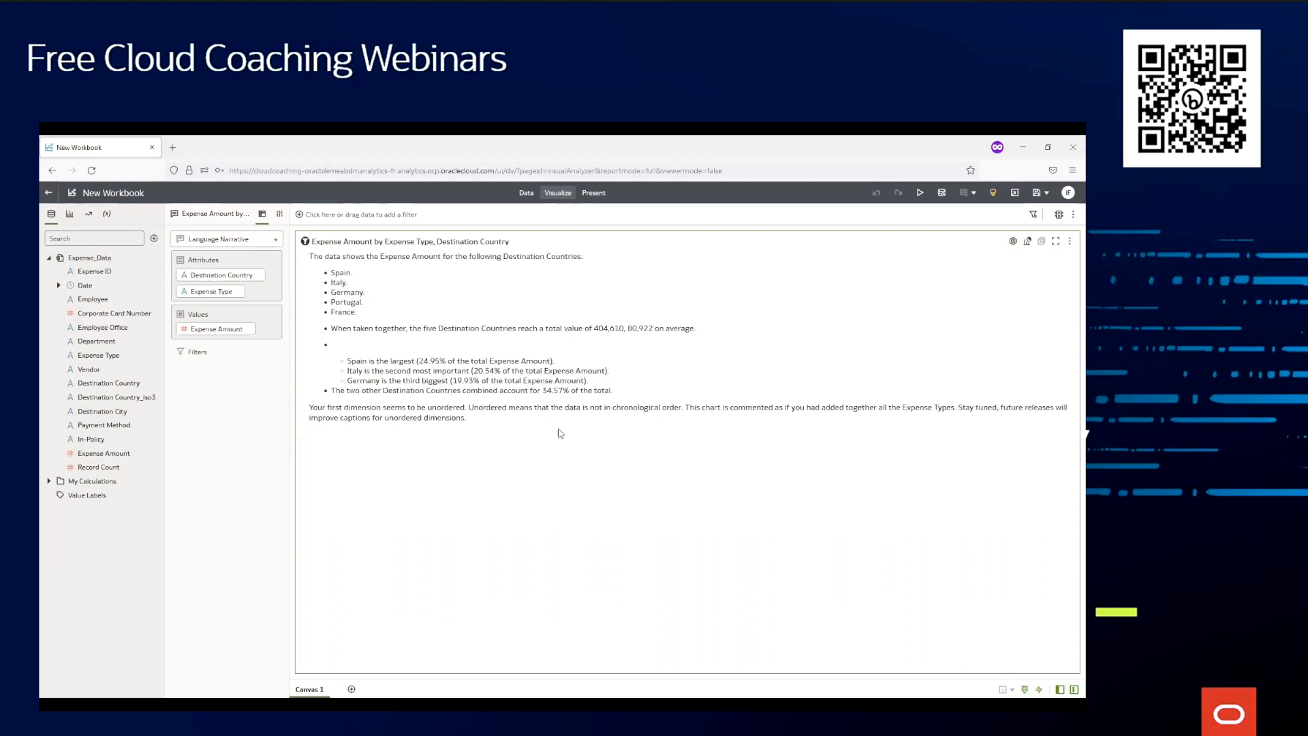
Step: Remove Expense Type from the narrative's attributes and change the visualization type to Map
click(238, 291)
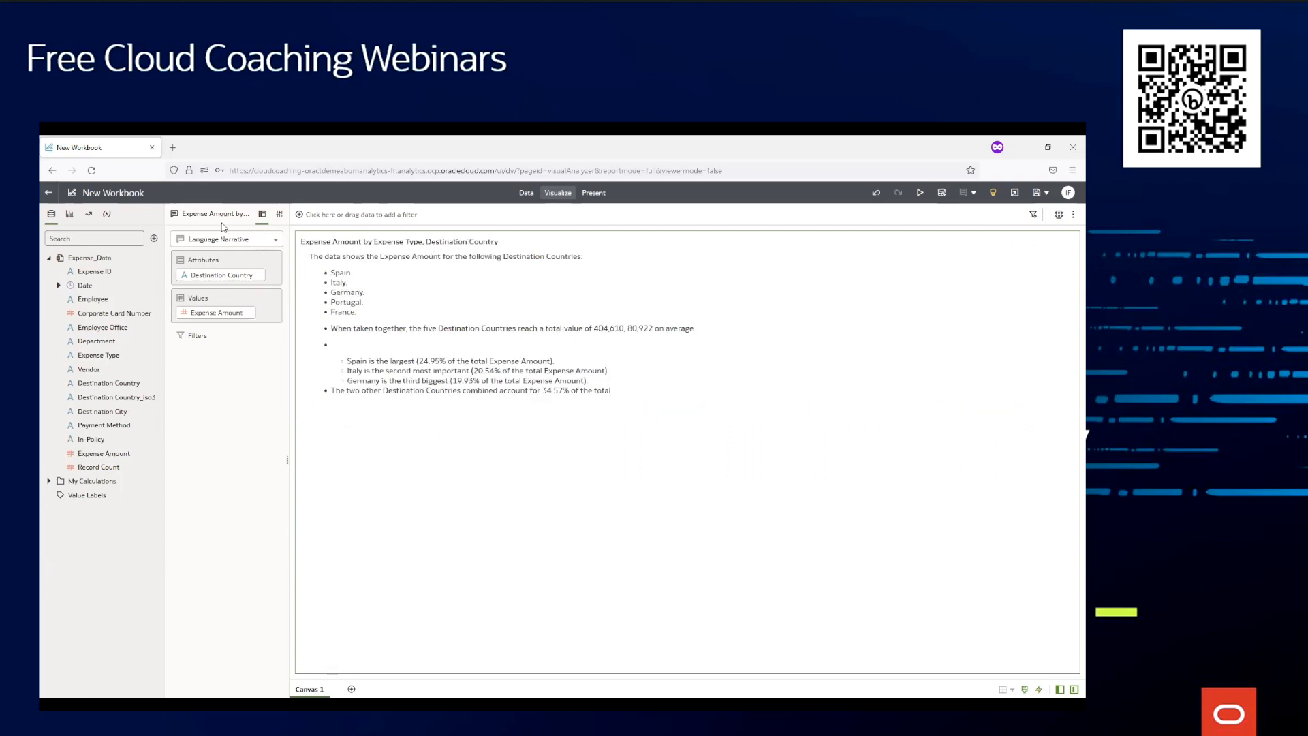
click(257, 239)
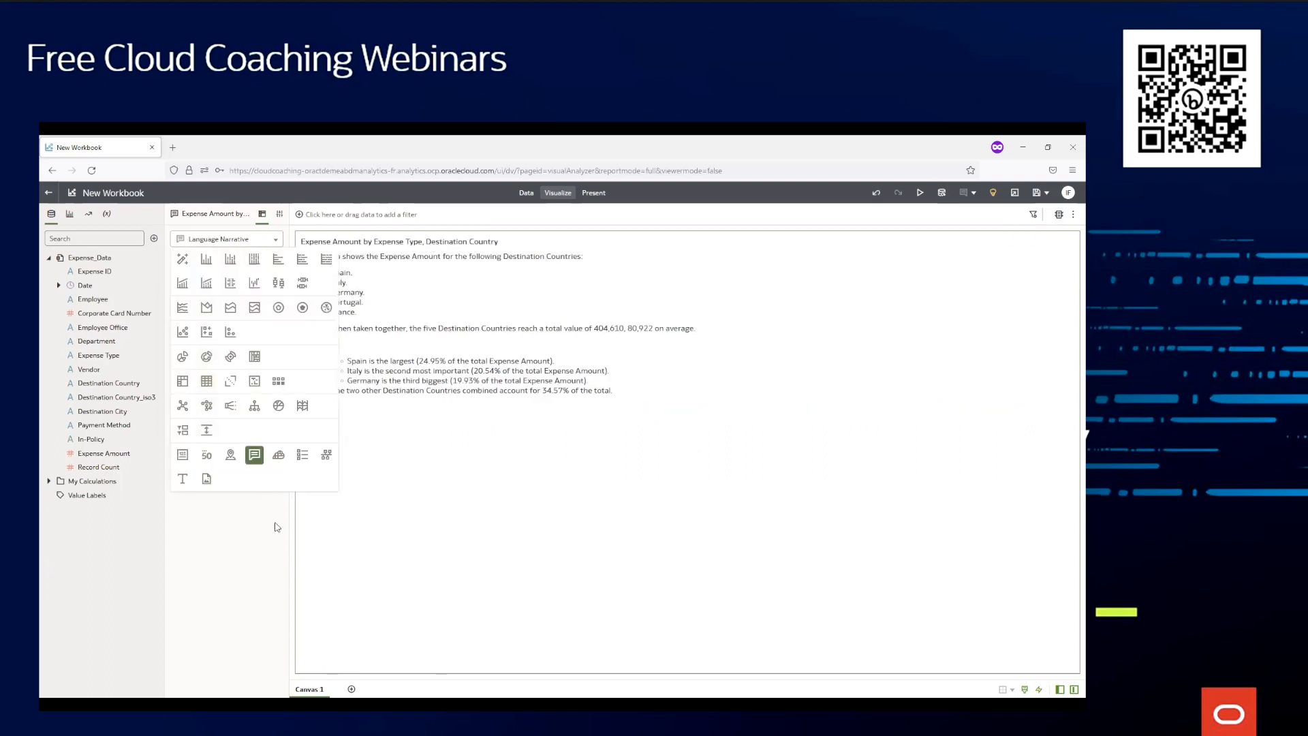
click(231, 457)
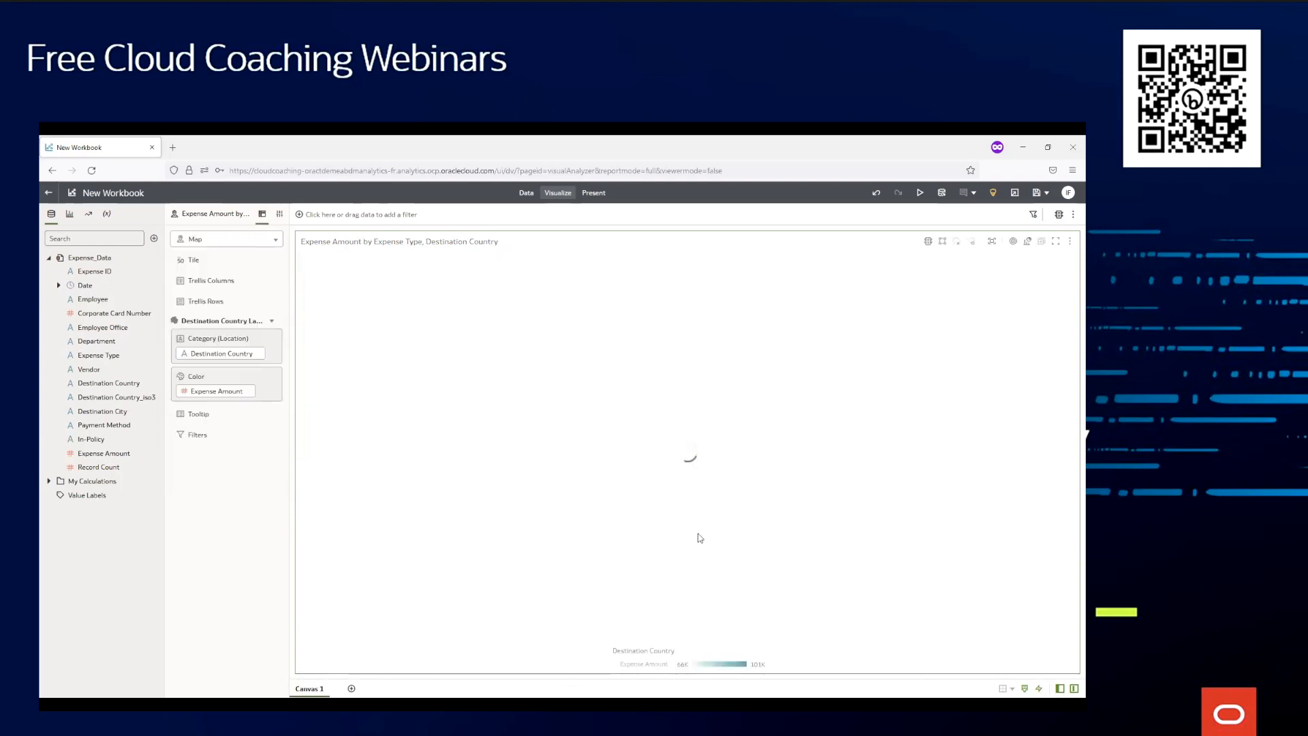
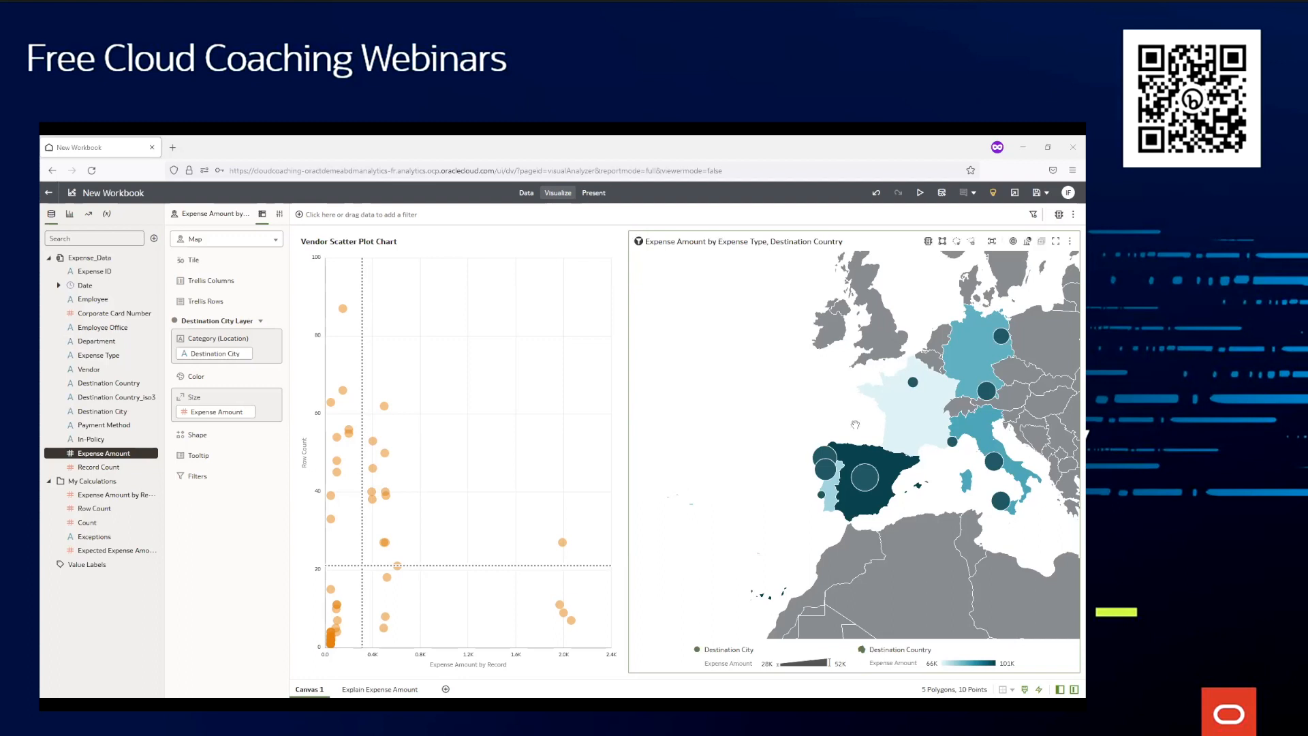
Step: Create the best visualization from the Date and Expense Amount fields on Canvas 1
mouse_move(824, 490)
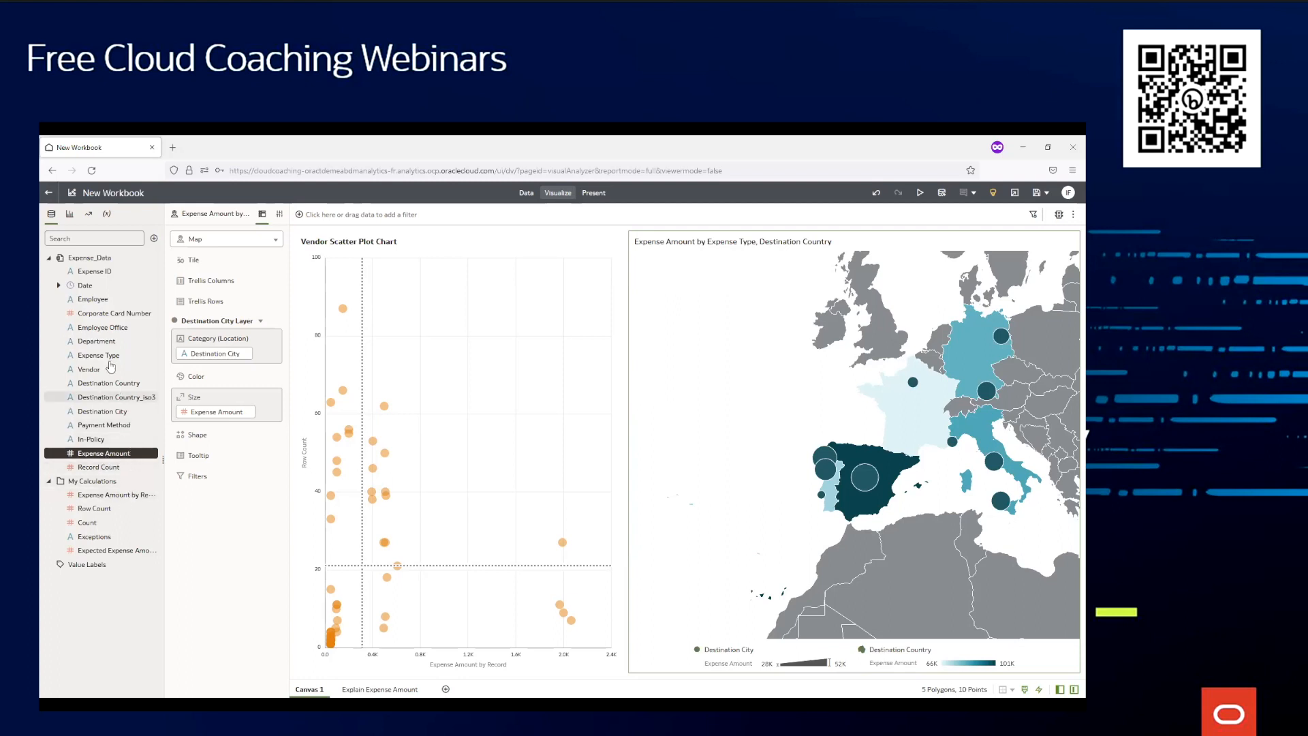
ctrl+click(100, 286)
right_click(101, 286)
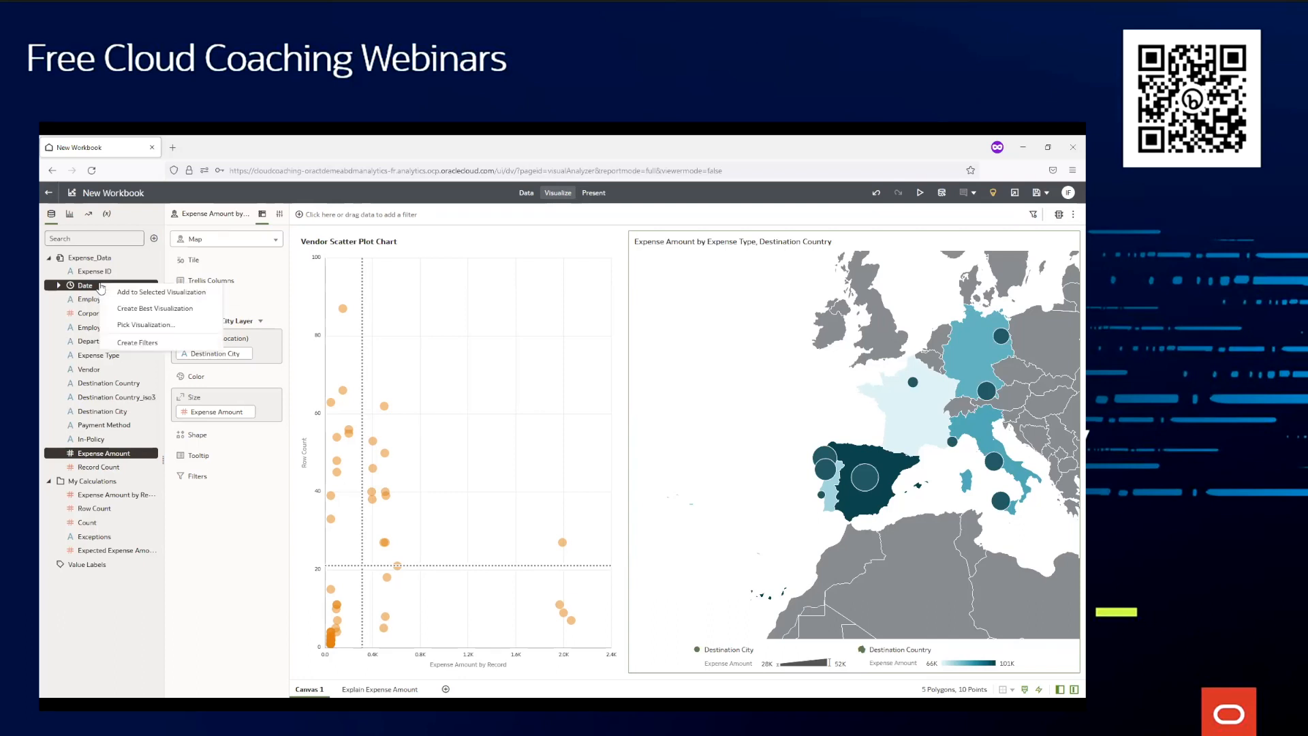
click(143, 308)
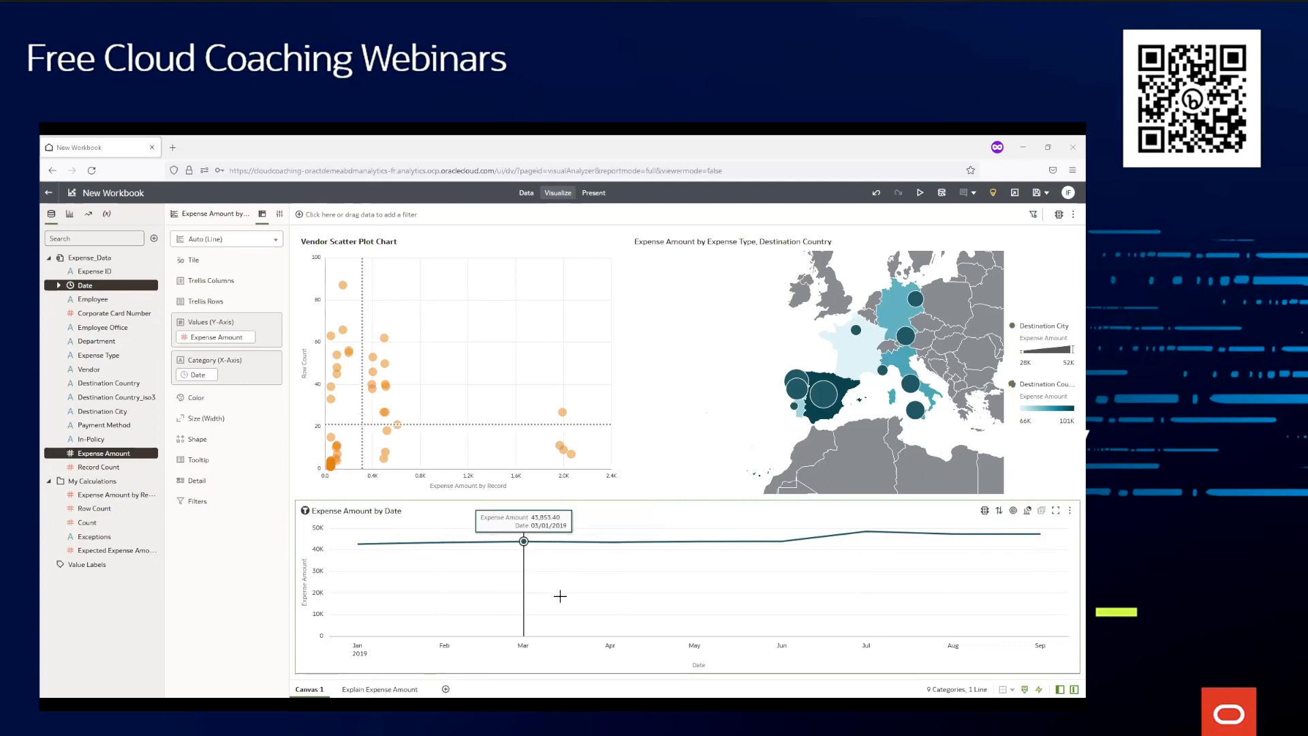
Step: Add a Forecast to the Expense Amount by Date line chart and set its model to ARIMA
right_click(669, 581)
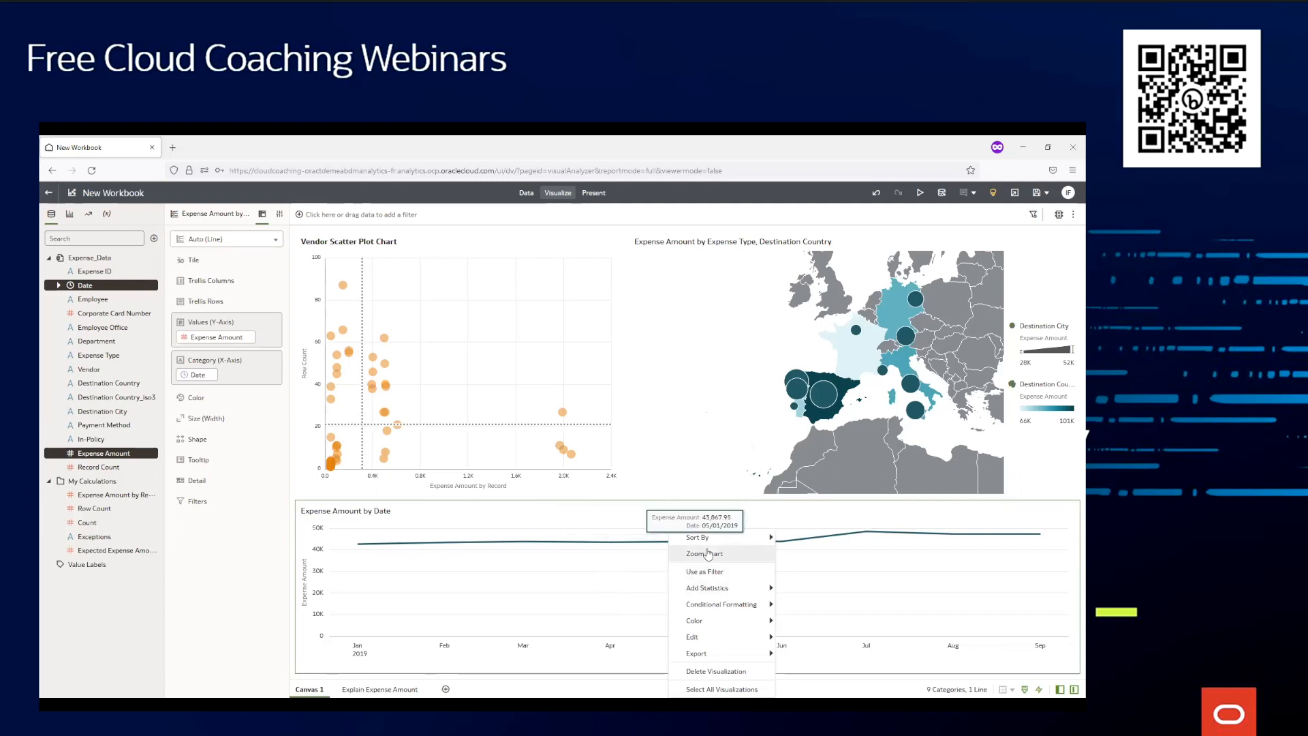
mouse_move(736, 588)
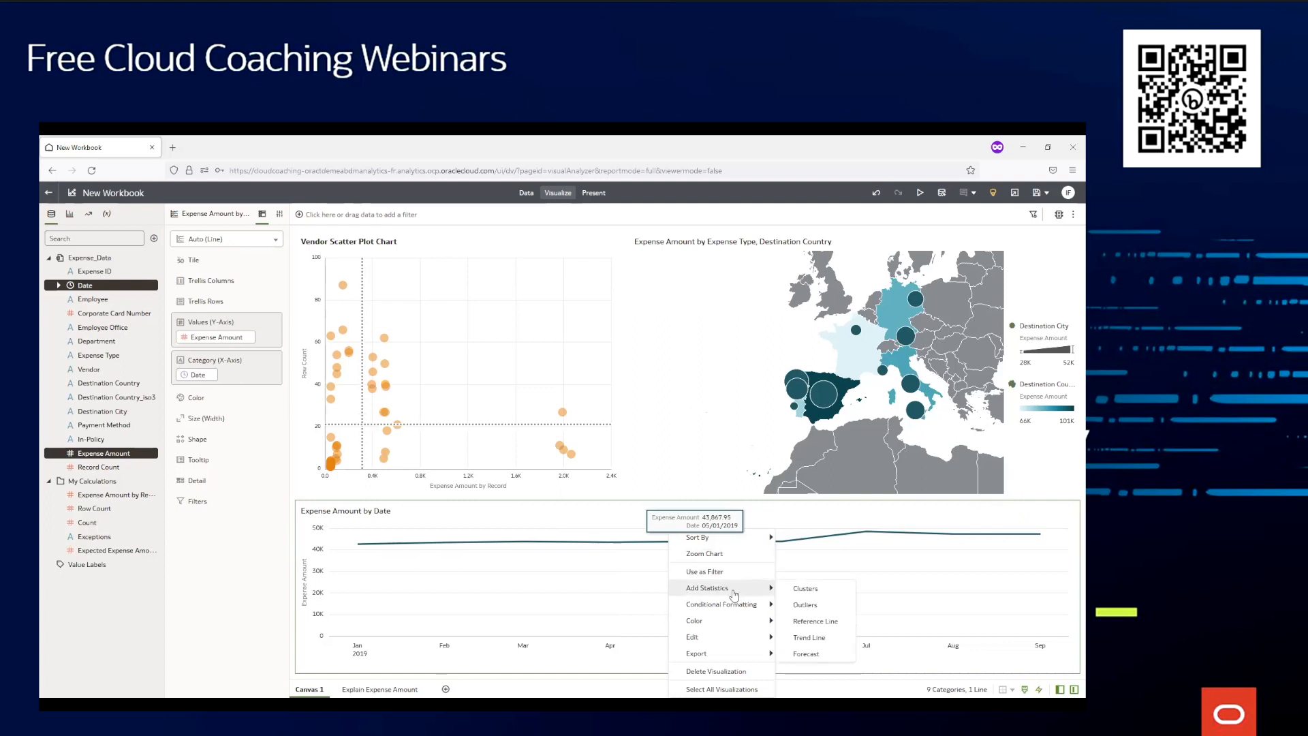
click(806, 654)
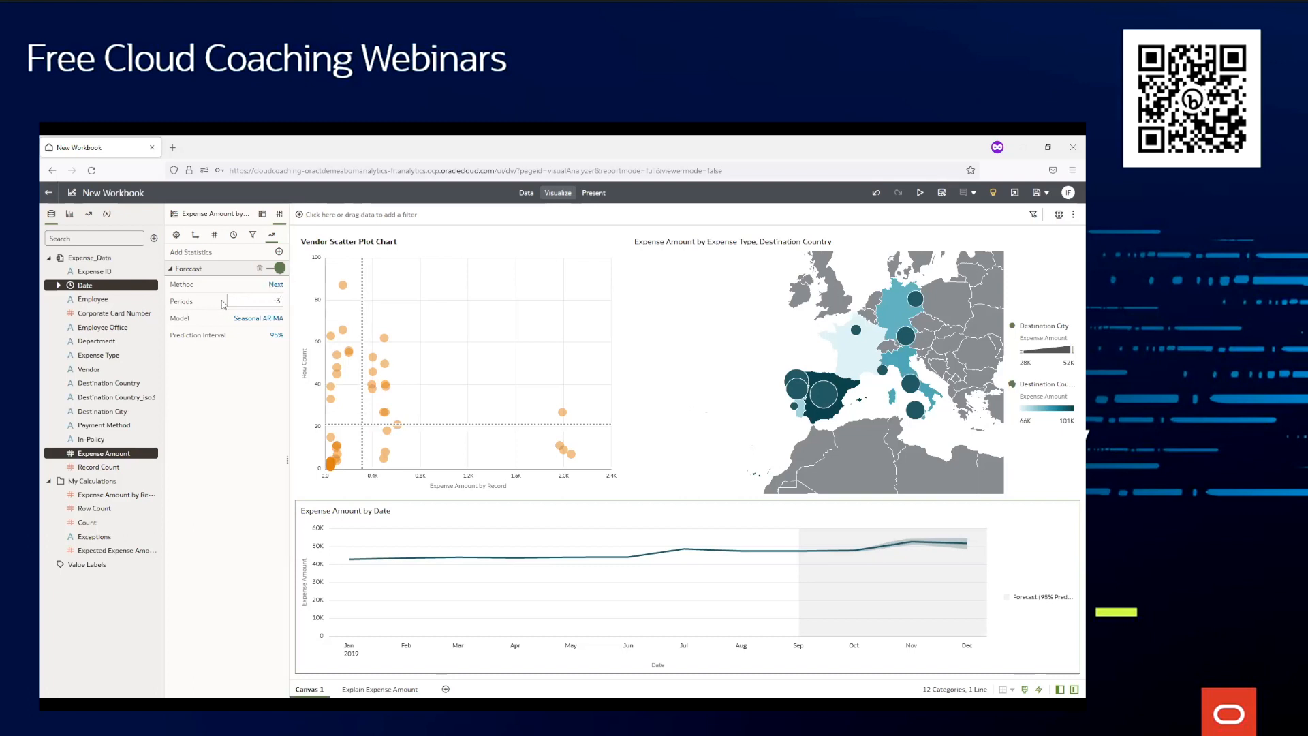
click(259, 319)
click(273, 353)
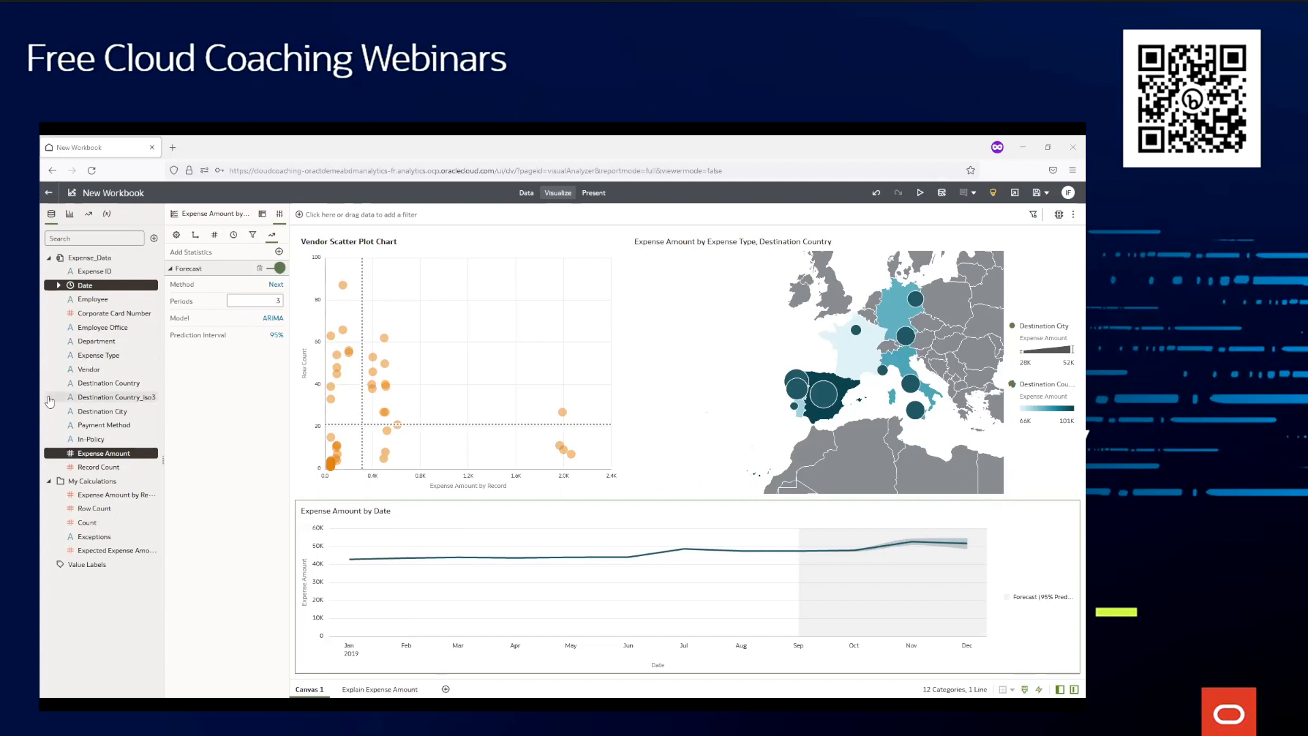
Step: Review the Explain Expense Amount canvas and return to Canvas 1
click(380, 690)
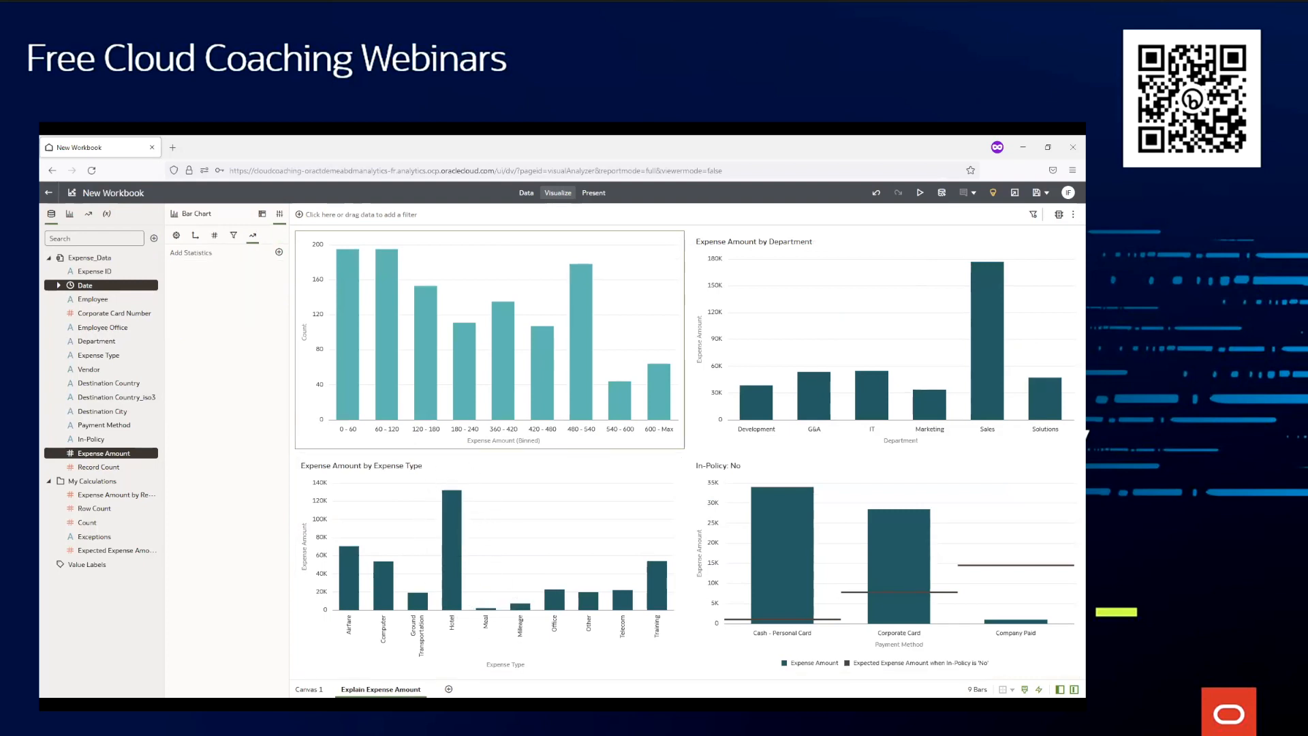
click(308, 689)
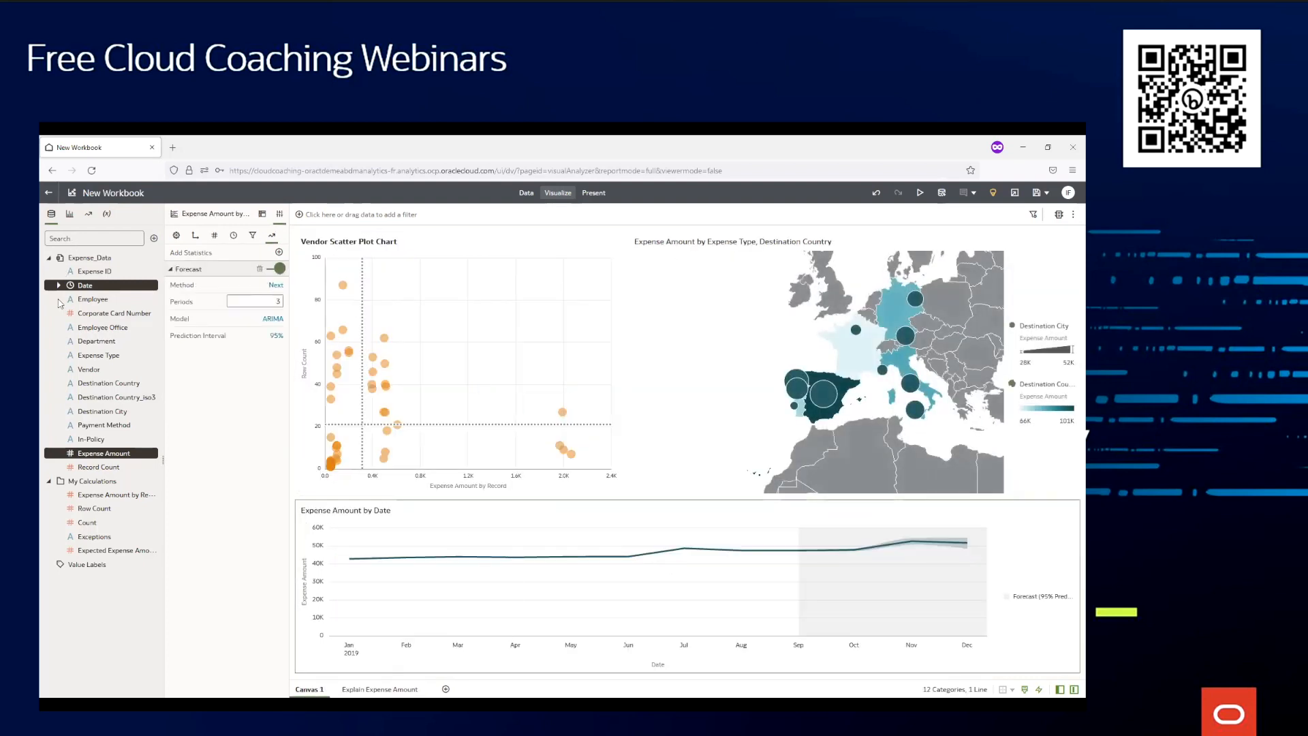
Step: Add Expense Type as a canvas filter and limit it to Hotel
click(45, 394)
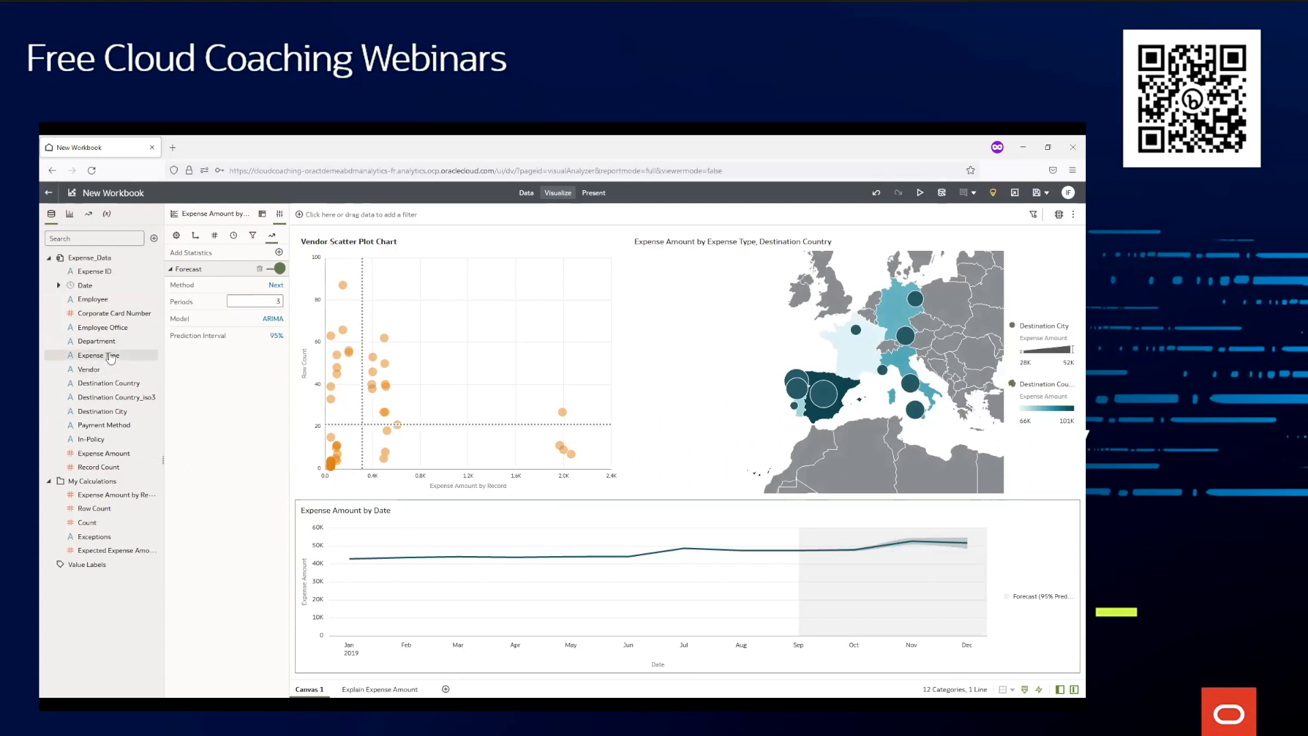
drag(111, 359, 350, 216)
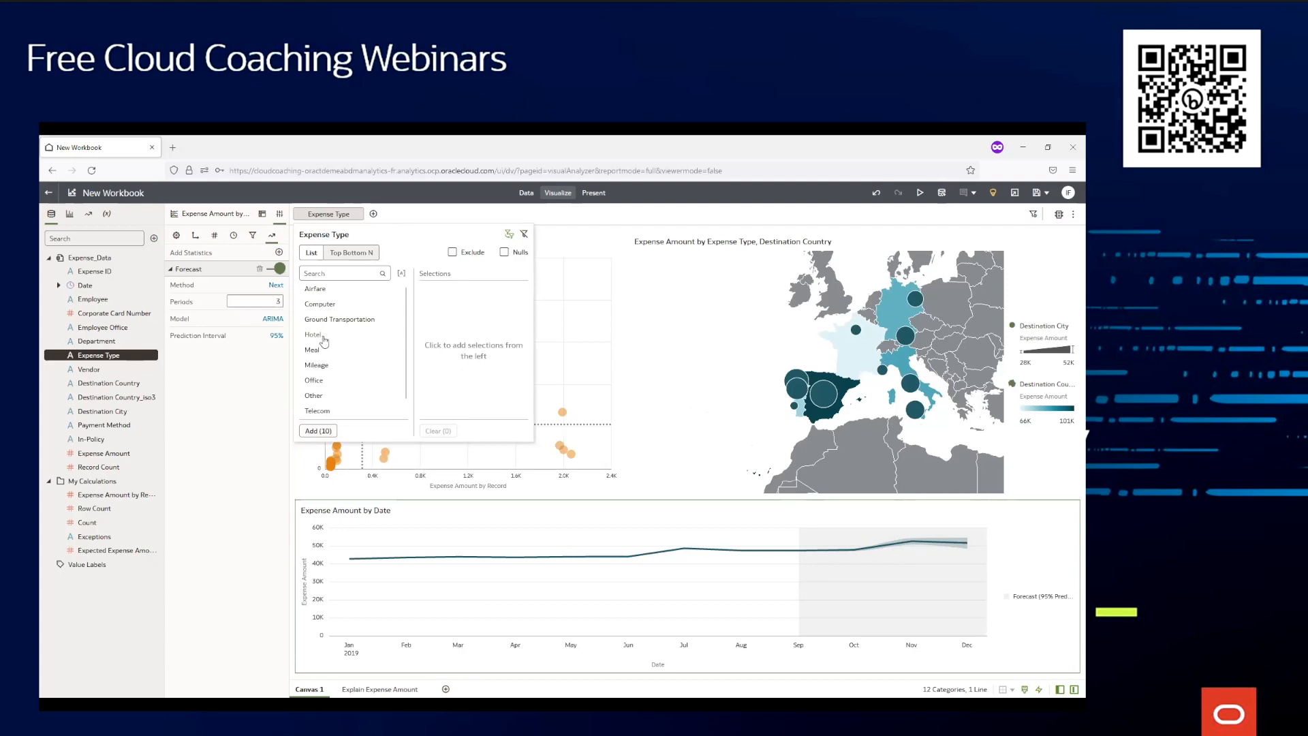
click(324, 338)
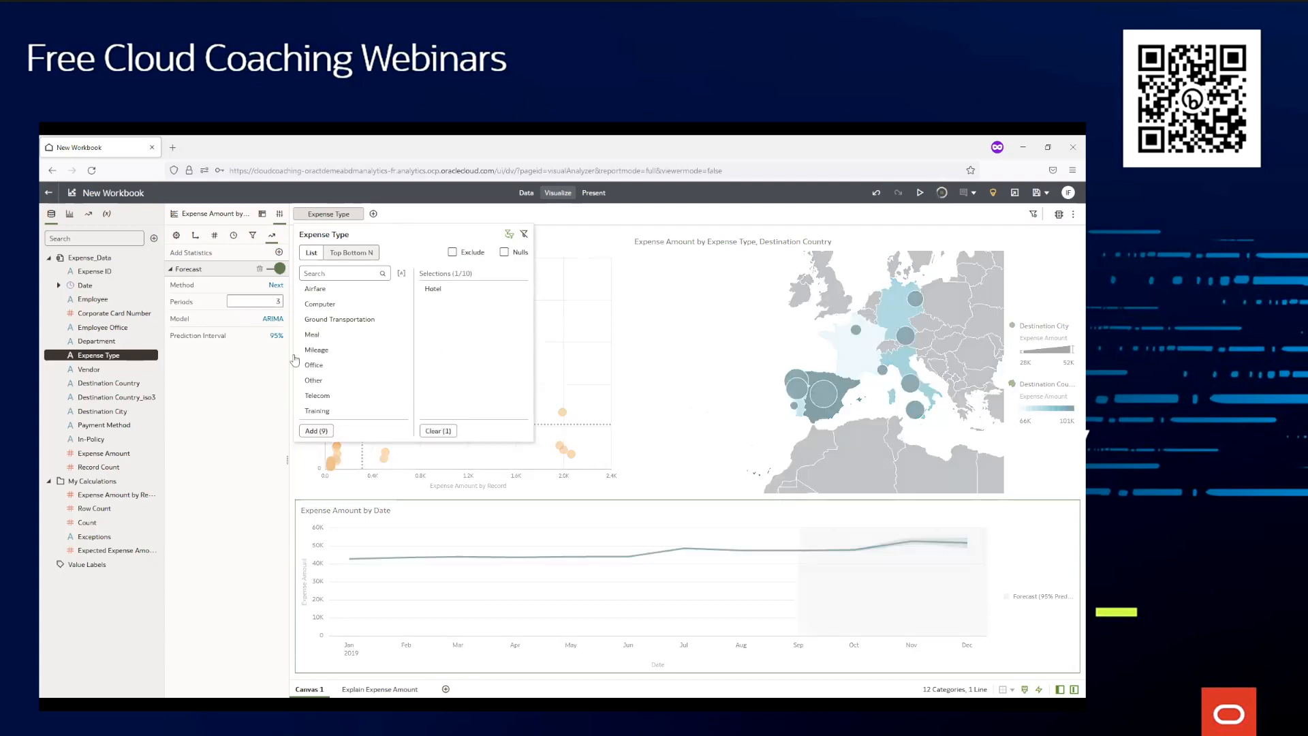
click(232, 462)
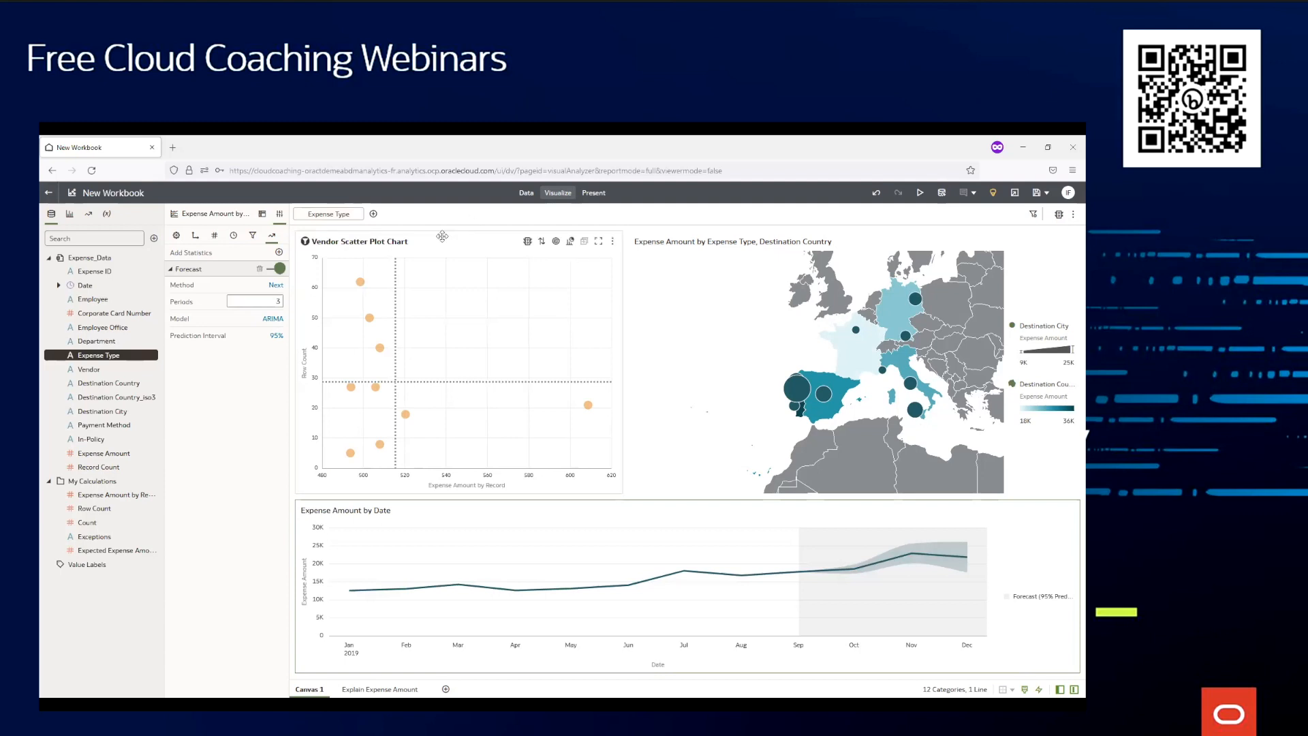